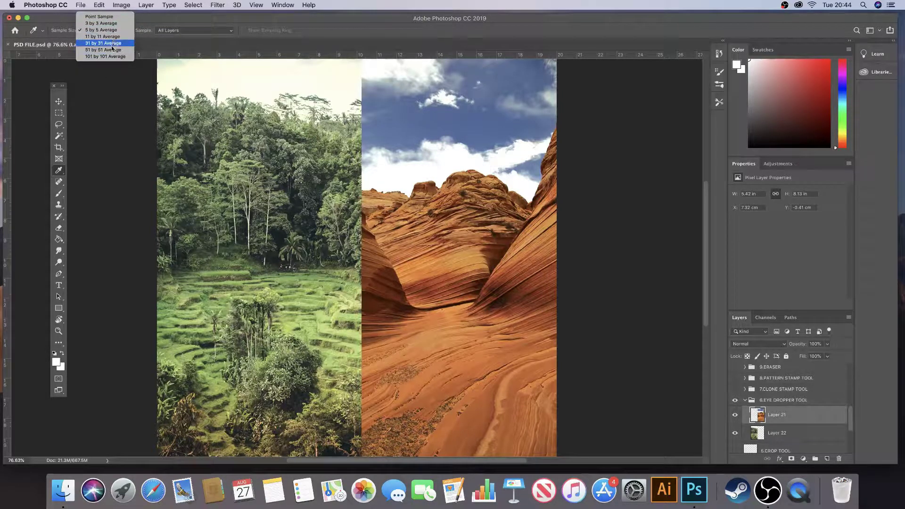
Step: Sample a dark green from the forest photo with the Eyedropper using 5 by 5 Average across All Layers
left_click(112, 30)
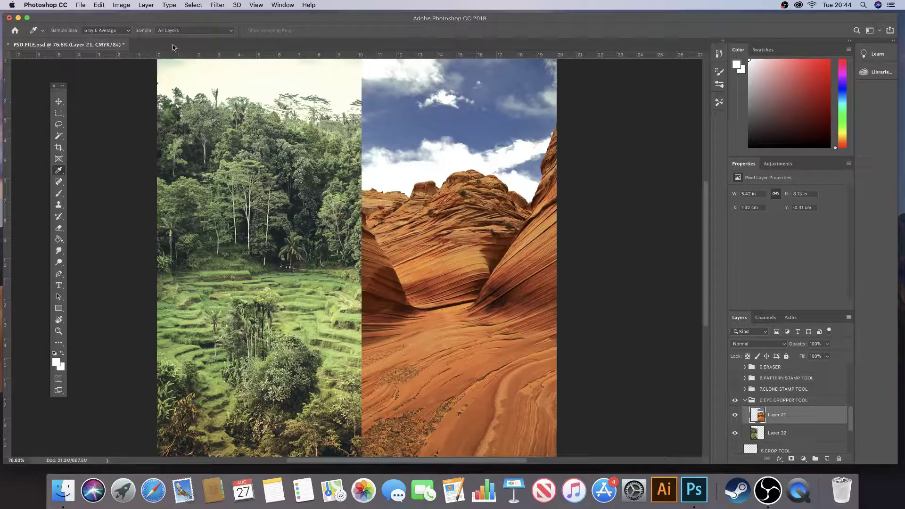
left_click(186, 31)
left_click(186, 30)
left_click_drag(267, 150, 279, 105)
Step: Switch the Eyedropper's sample size to Point Sample and pick an orange from the striped desert rock
left_click(105, 30)
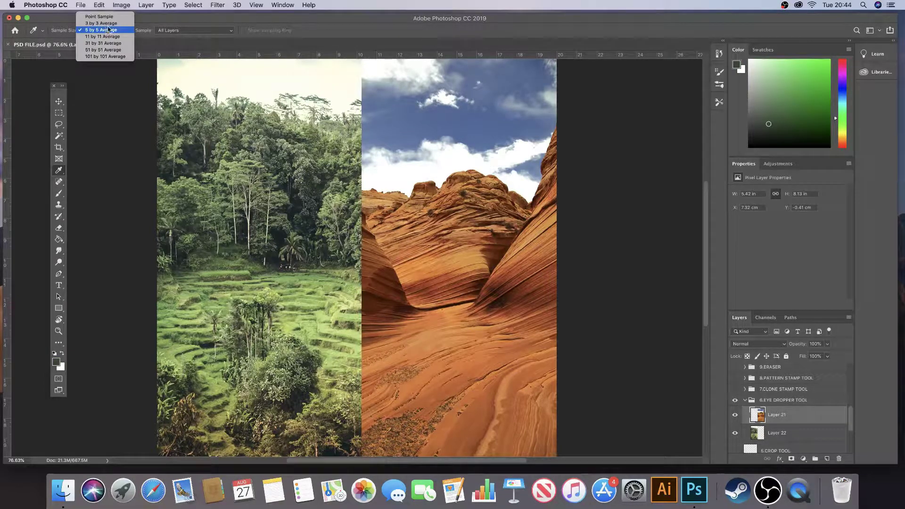
left_click(113, 17)
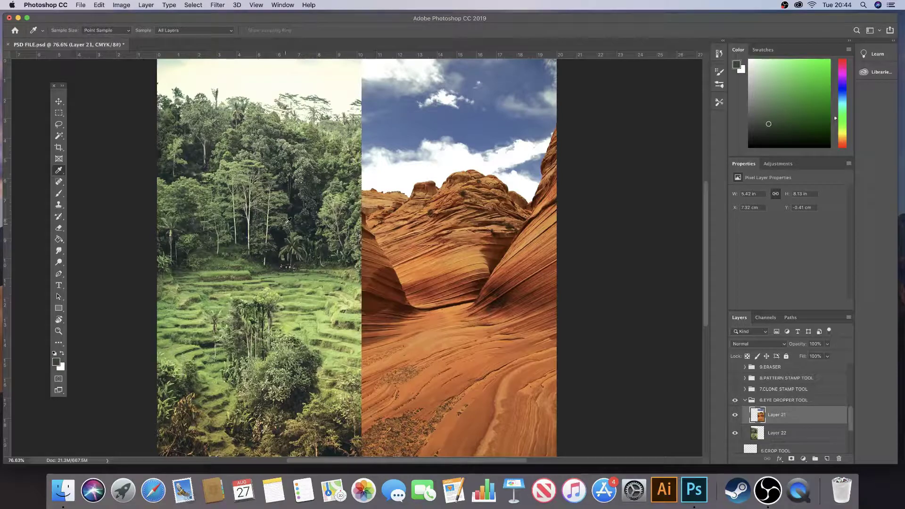
key("z")
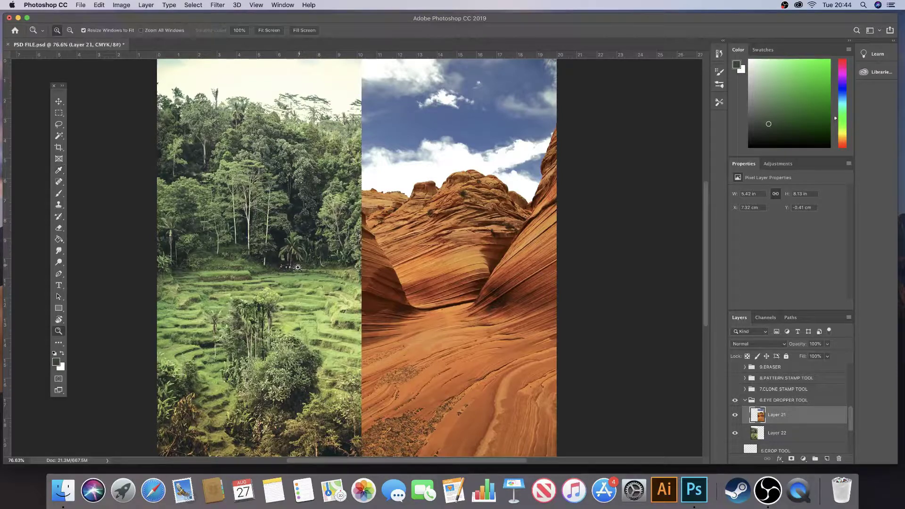
left_click(327, 286)
left_click(478, 272)
left_click(453, 268)
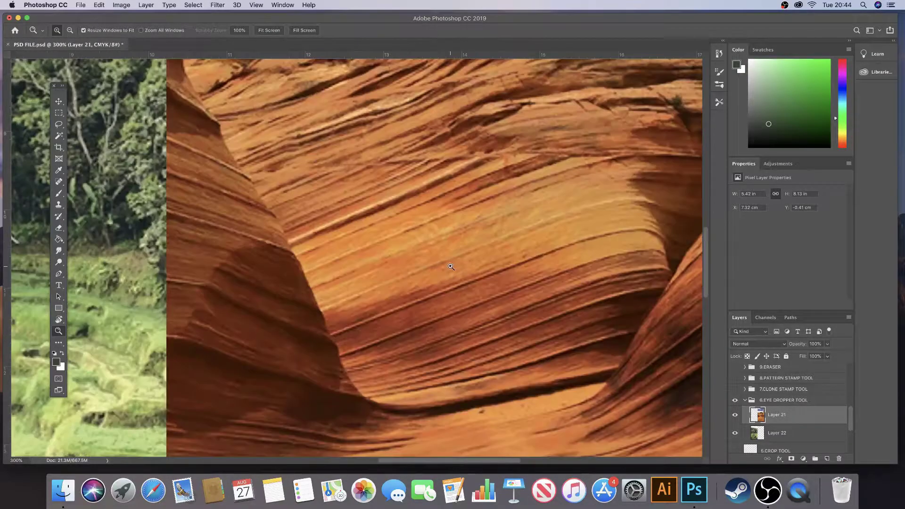
left_click(451, 266)
left_click(411, 252)
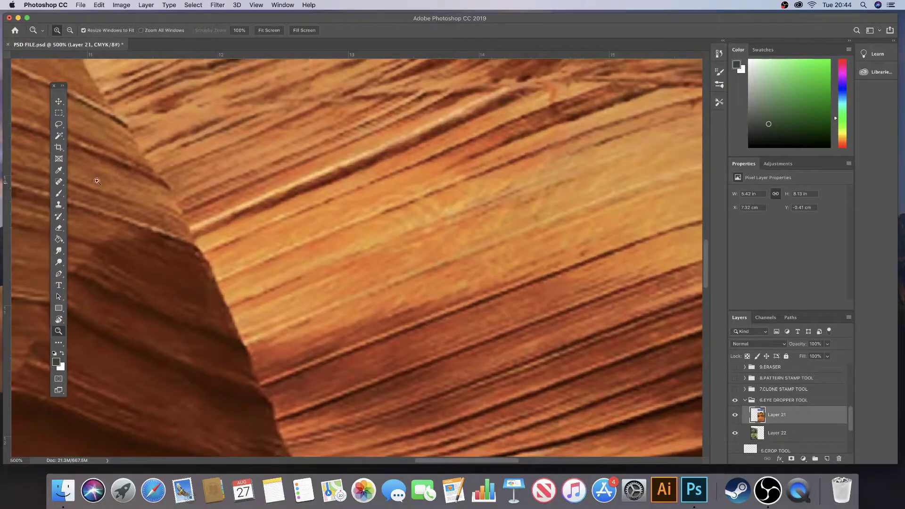
left_click(59, 170)
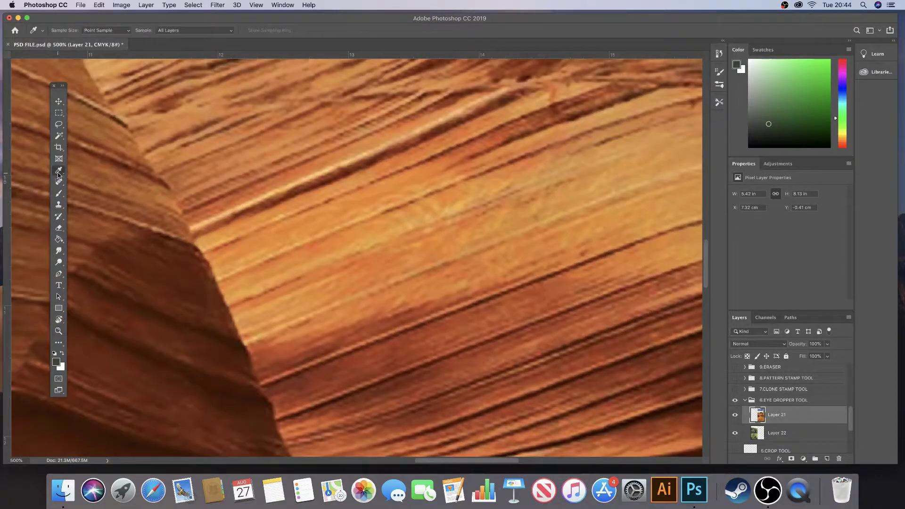
left_click(347, 230)
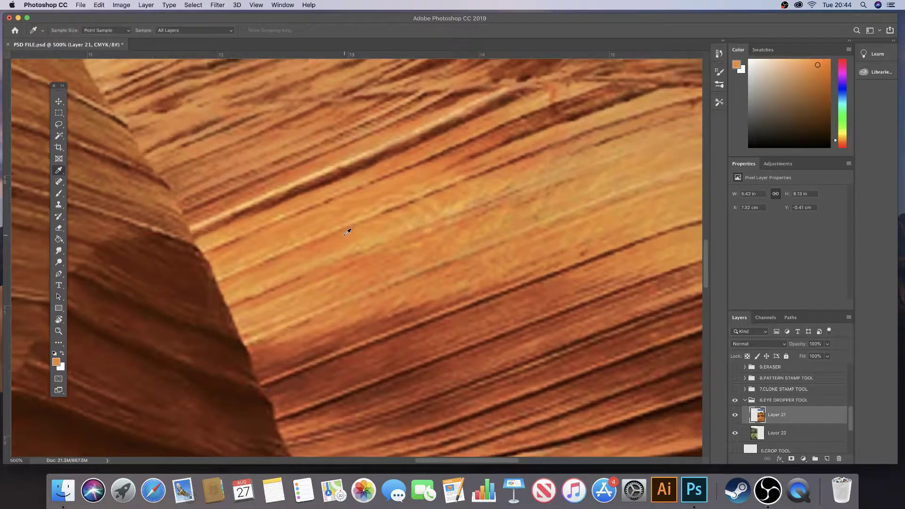
Step: Sample the desert rock with a 101 by 101 Average, and return the sample size to Point Sample
left_click(122, 31)
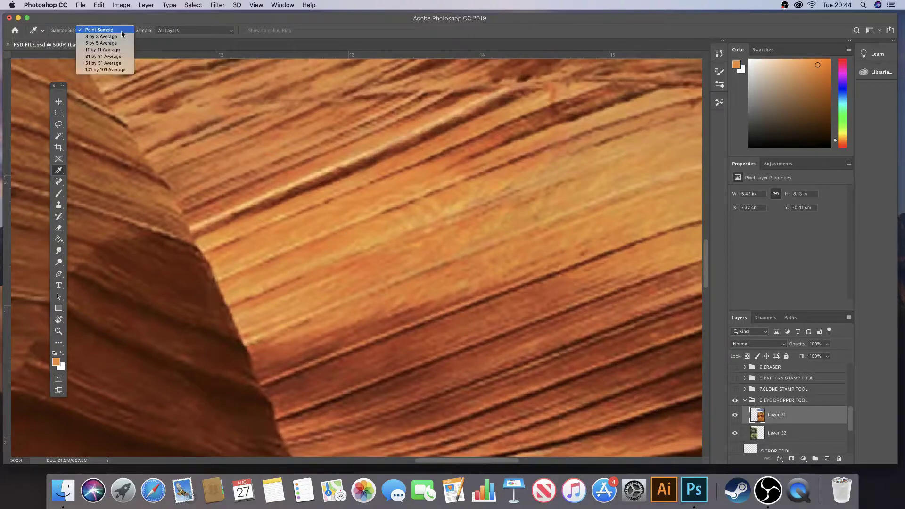
left_click(115, 70)
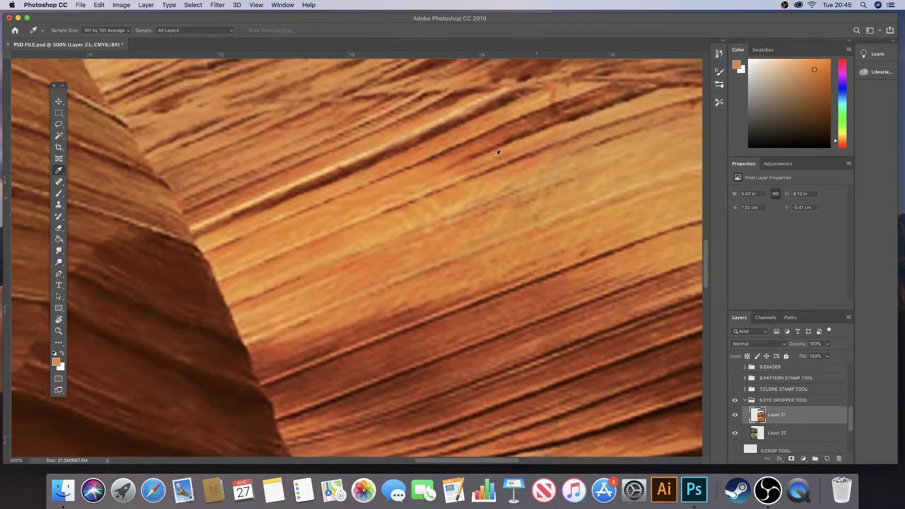
left_click(88, 31)
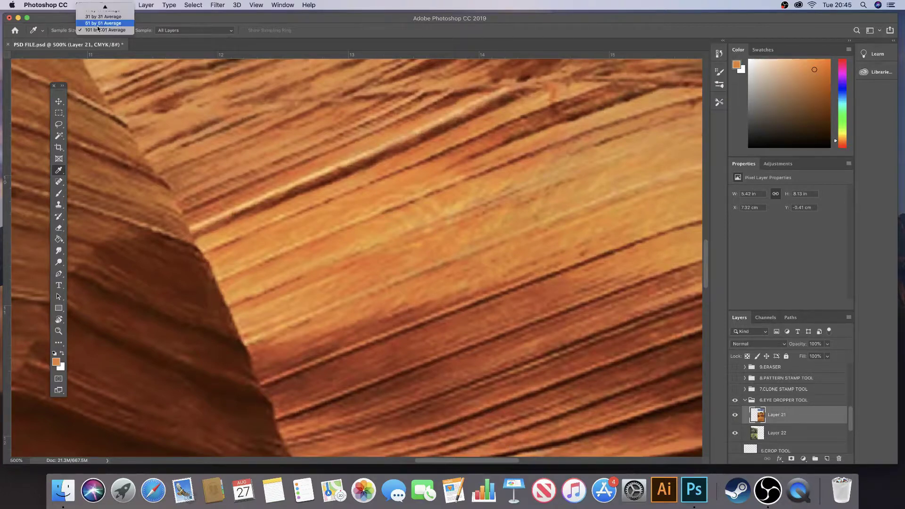
left_click(114, 9)
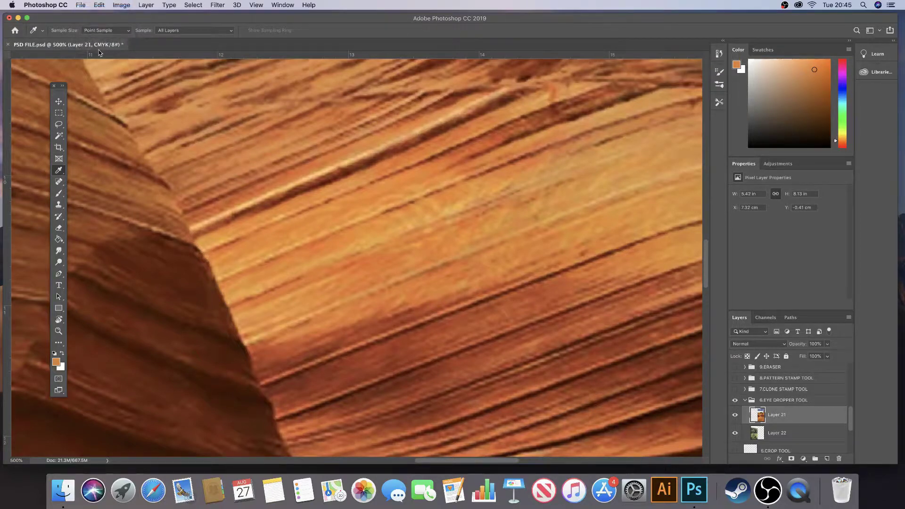
Step: Pick several greens from the forest trees with Point Sample, ending on a light green at the treetops
key("super+0")
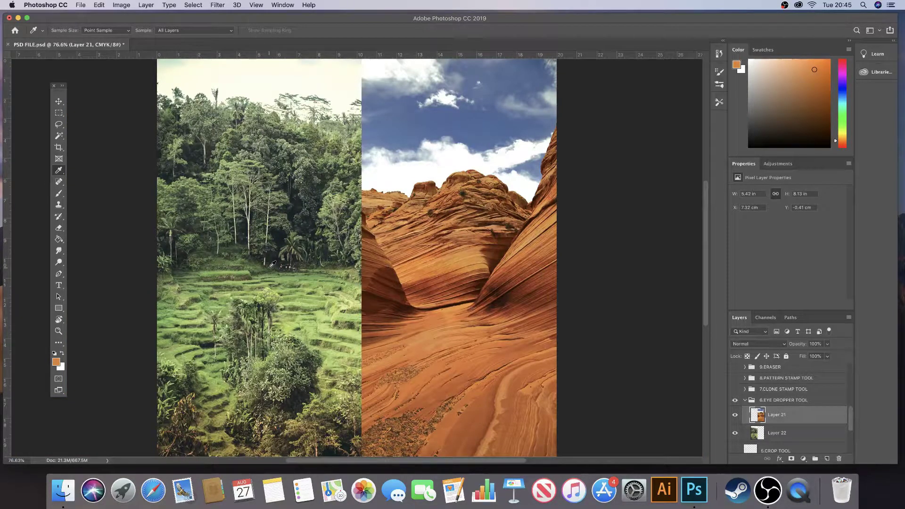
left_click(279, 214)
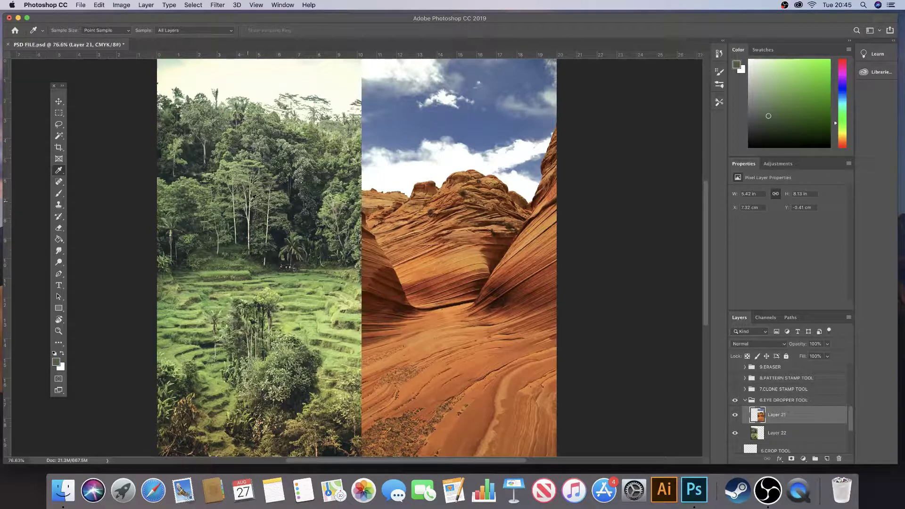
key("z")
left_click(289, 237)
left_click(288, 239)
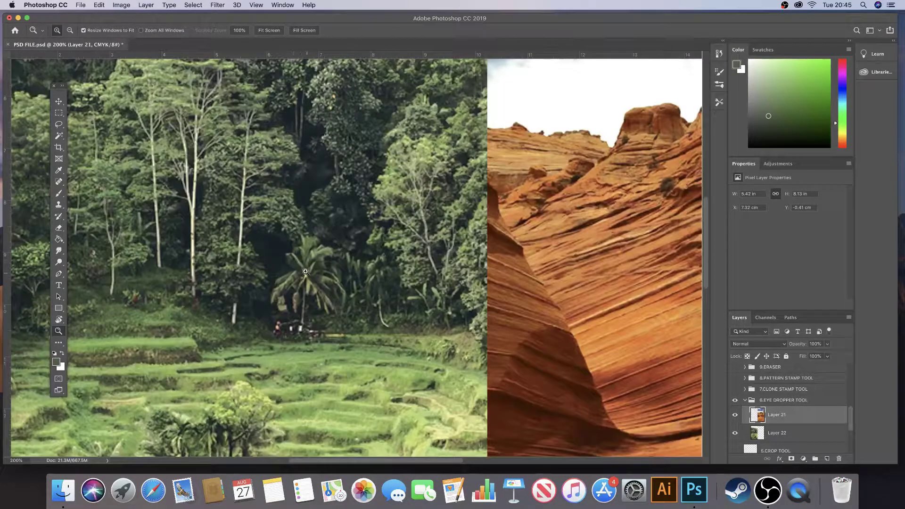
left_click(59, 170)
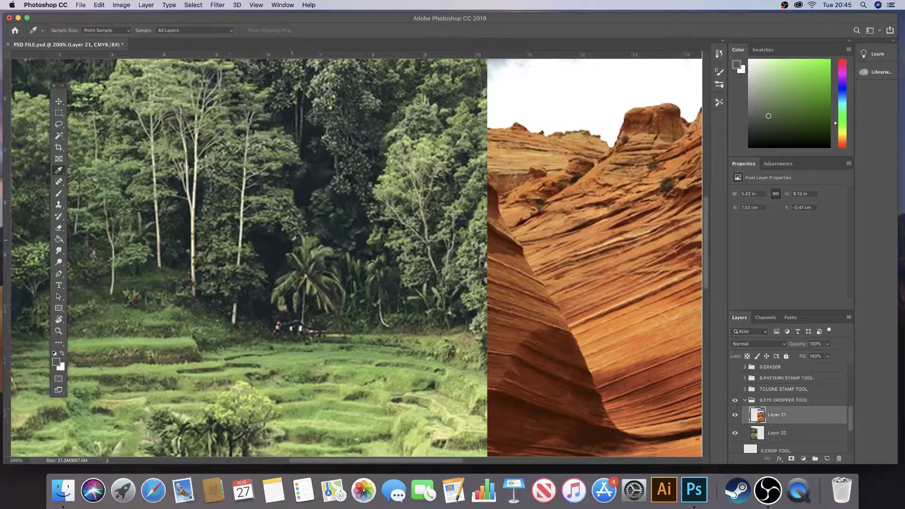
left_click(277, 198)
left_click(146, 67)
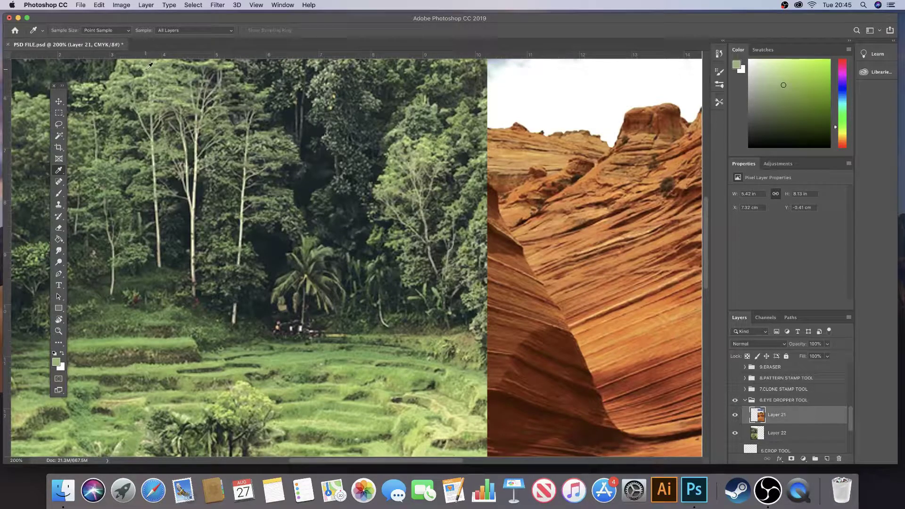
Step: Set the sample size to 31 by 31 Average and sample the foliage above the palm tree
left_click(123, 31)
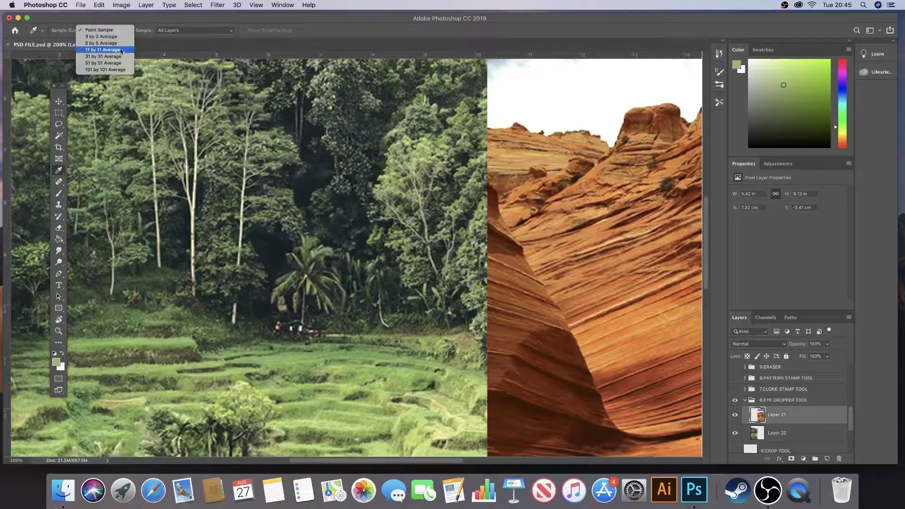
left_click(120, 57)
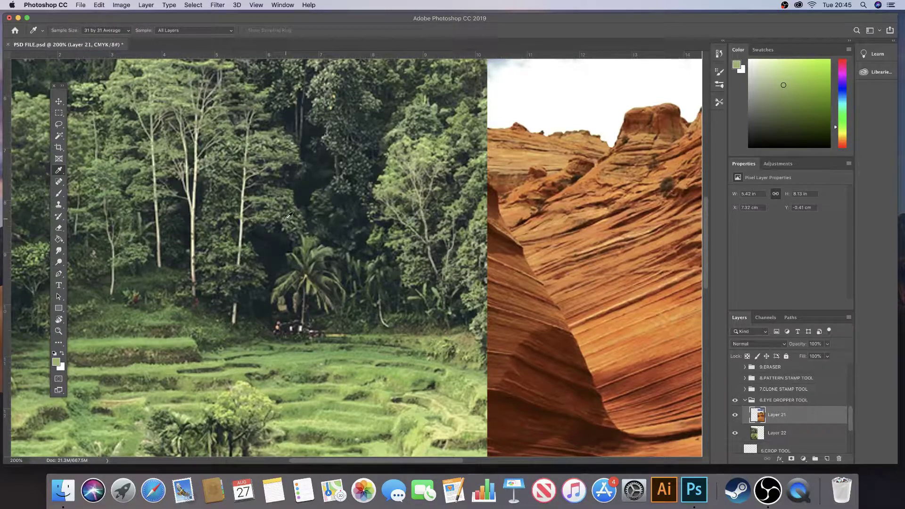
left_click(289, 215)
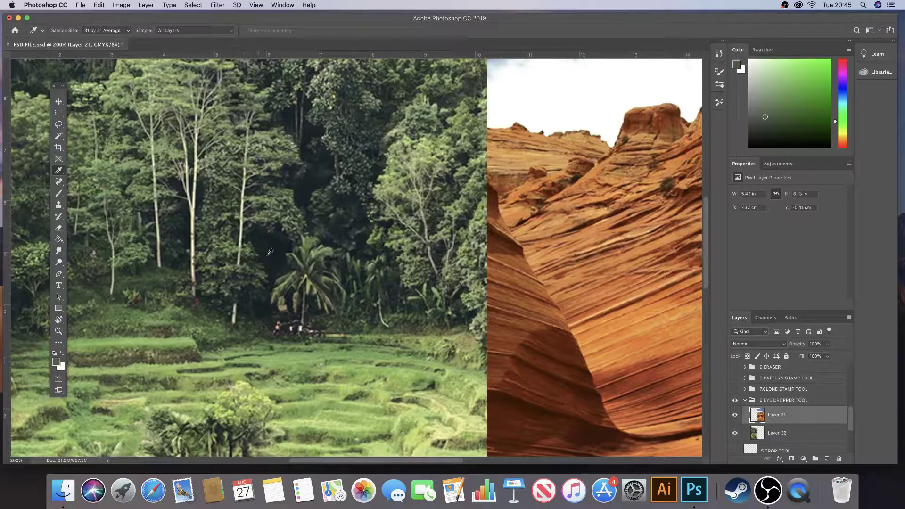
Step: Return the sample size to Point Sample and pick a grey-green from the foliage above the palm tree
left_click(111, 31)
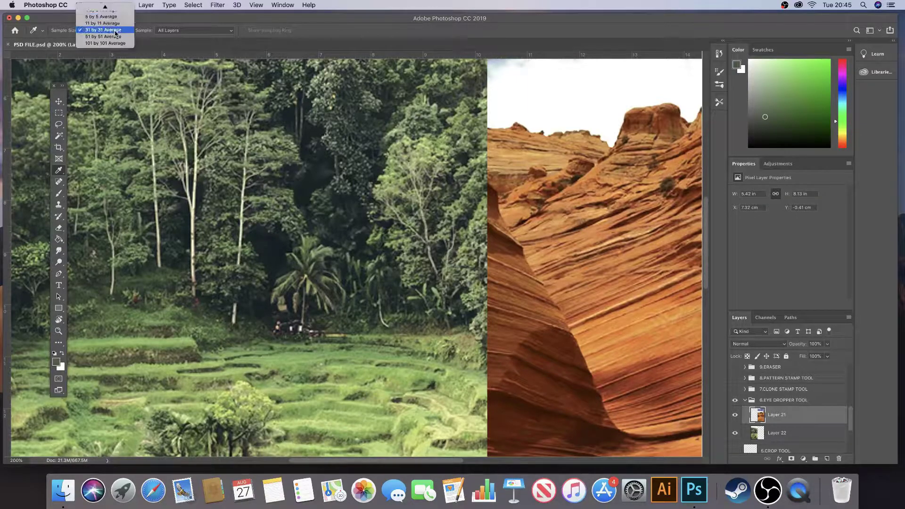
left_click(111, 8)
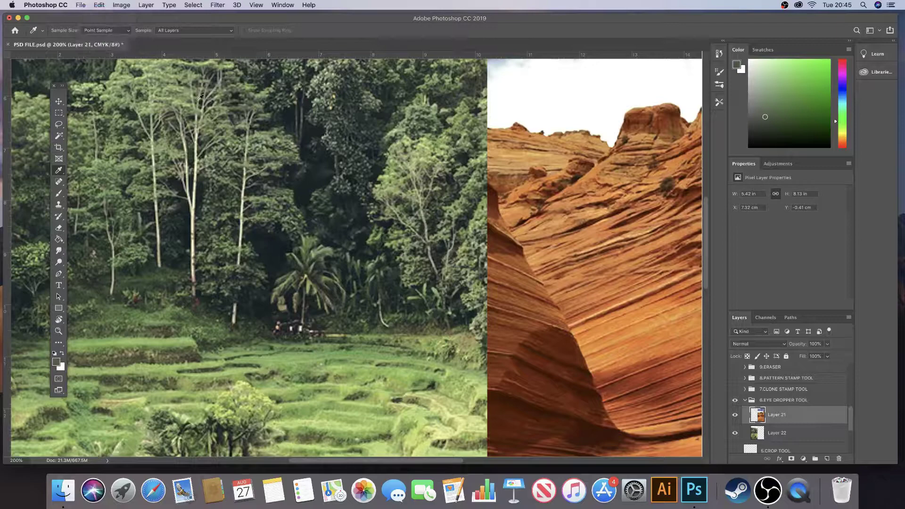
left_click(268, 198)
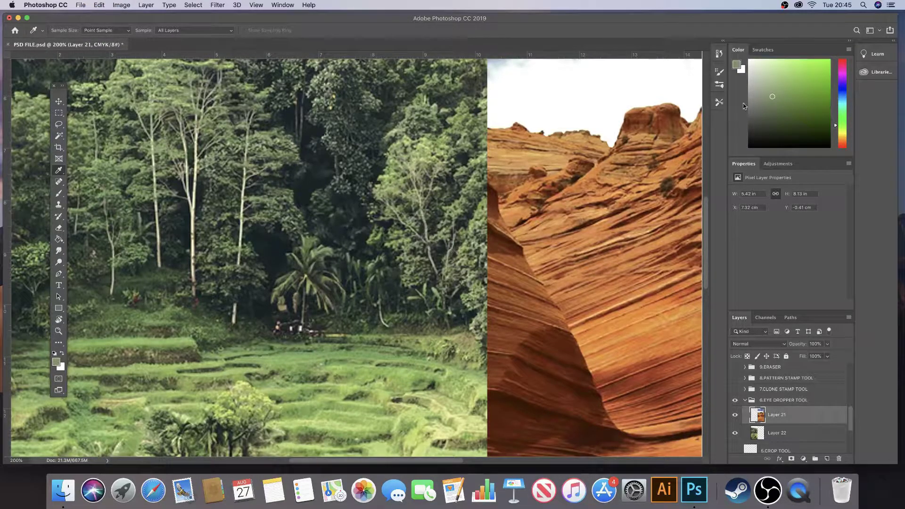
Step: Set the sample size to 31 by 31 Average and sample the forest foliage and the orange desert rock
left_click(127, 35)
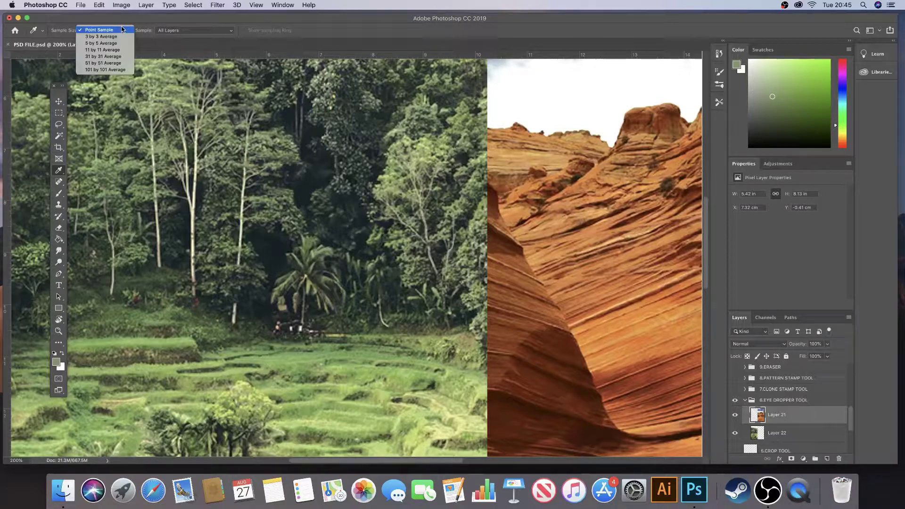
left_click(118, 59)
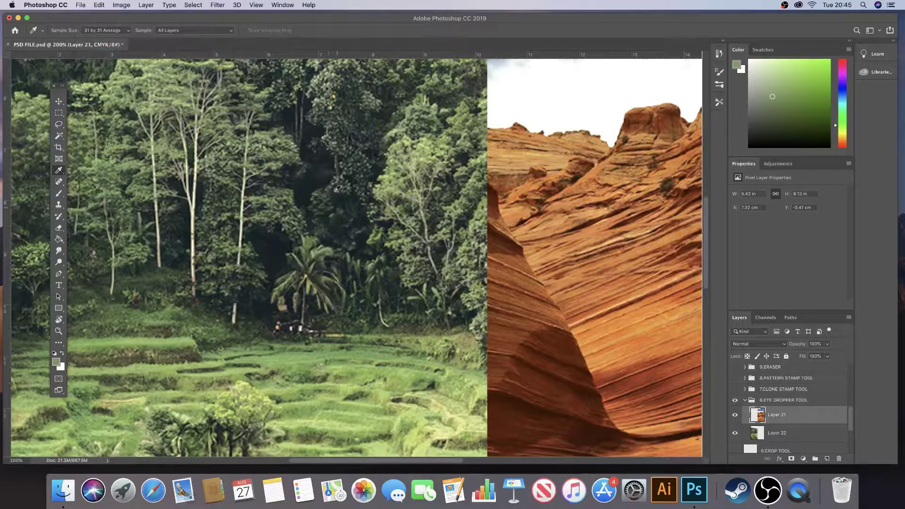
left_click(282, 210)
key("super+0")
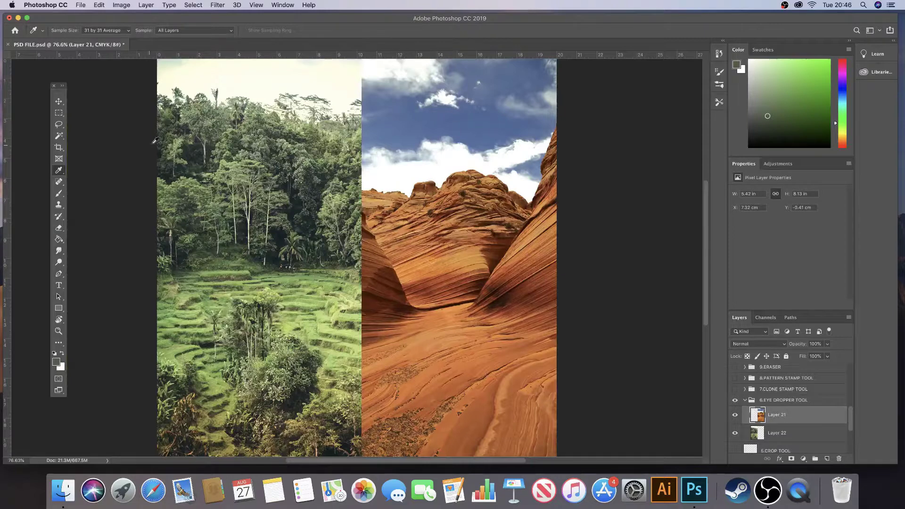
left_click(462, 253)
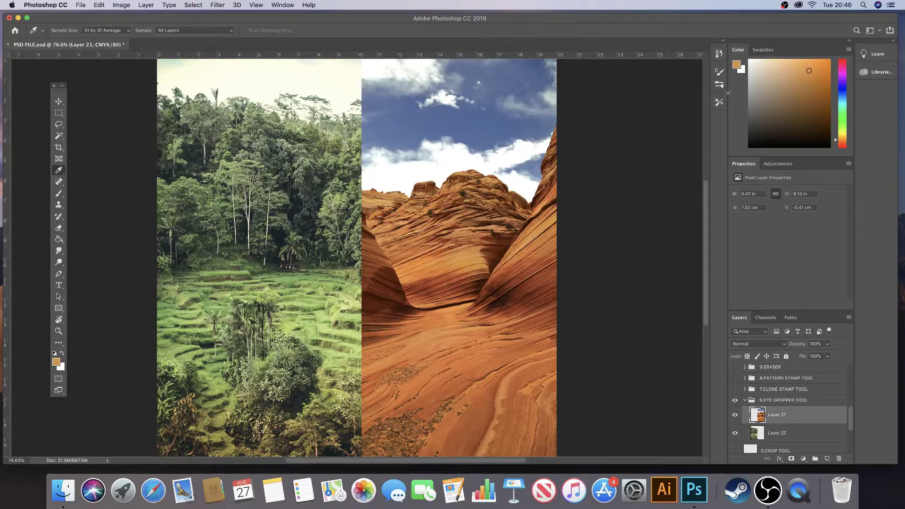
Step: Select Layer 22, limit Eyedropper sampling to Current Layer, and sample across the forest and desert photos
left_click(198, 30)
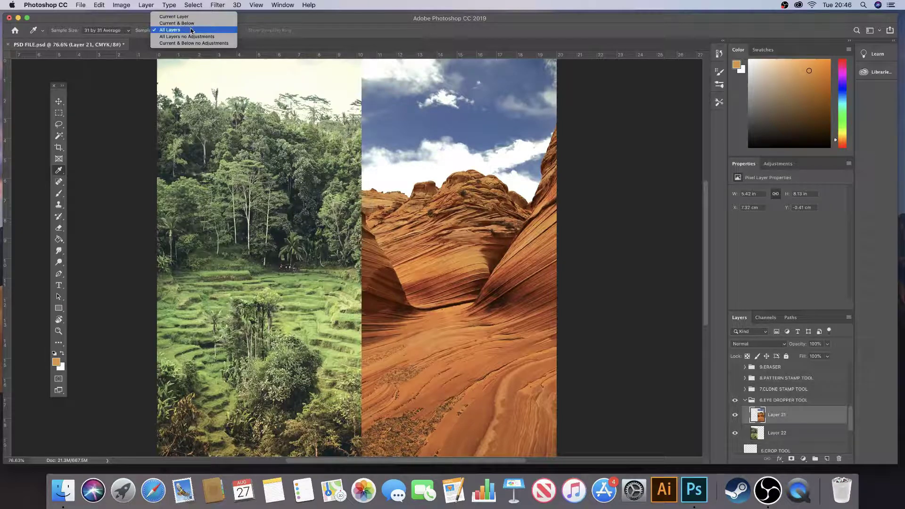
left_click(192, 30)
left_click(783, 433)
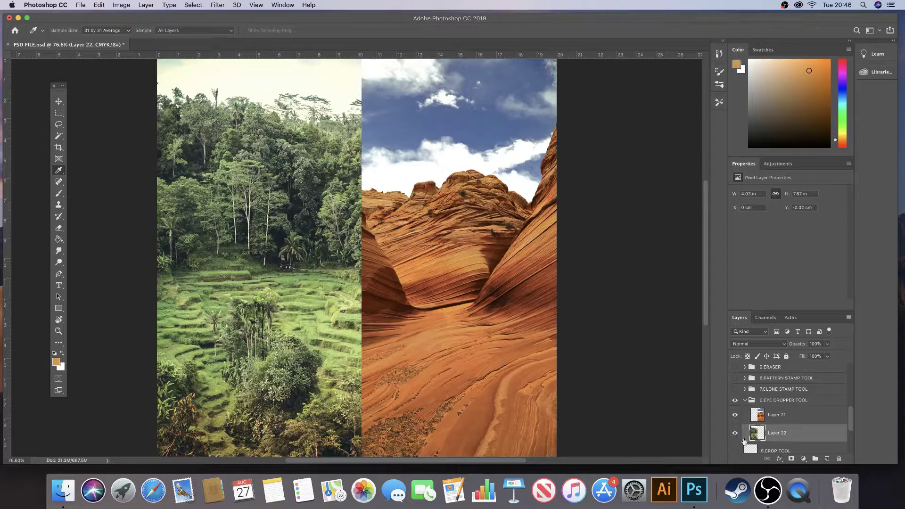
left_click(184, 32)
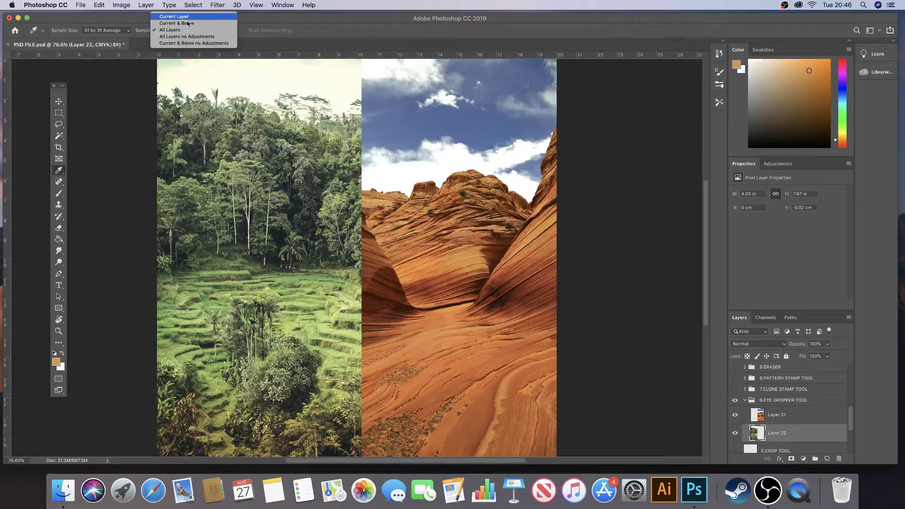
left_click(190, 15)
mouse_move(244, 127)
left_mouse_down()
mouse_move(318, 183)
mouse_move(259, 263)
mouse_move(231, 330)
mouse_move(264, 345)
mouse_move(300, 337)
mouse_move(219, 270)
mouse_move(245, 283)
mouse_move(283, 264)
mouse_move(454, 260)
left_mouse_up()
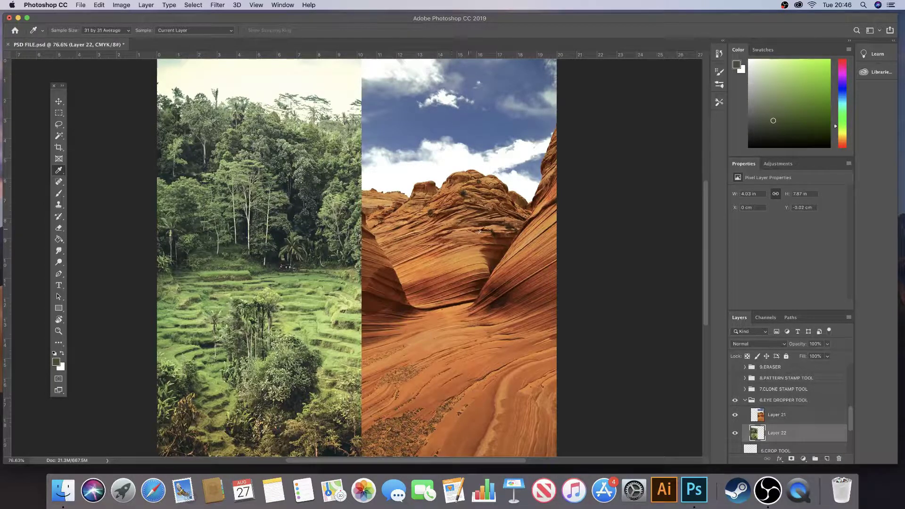
Step: Hide Layer 21 while keeping the sampling on Current Layer, and show and select Layer 21 again
left_click(735, 415)
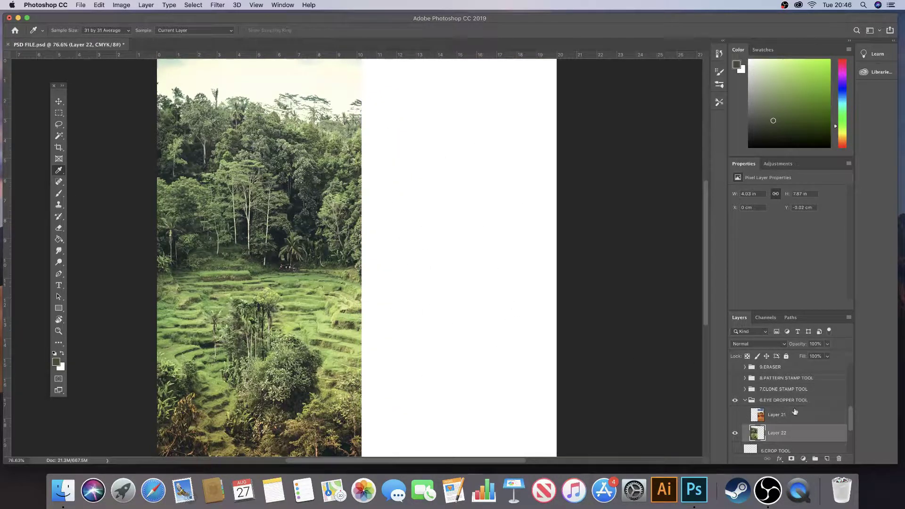
left_click(194, 31)
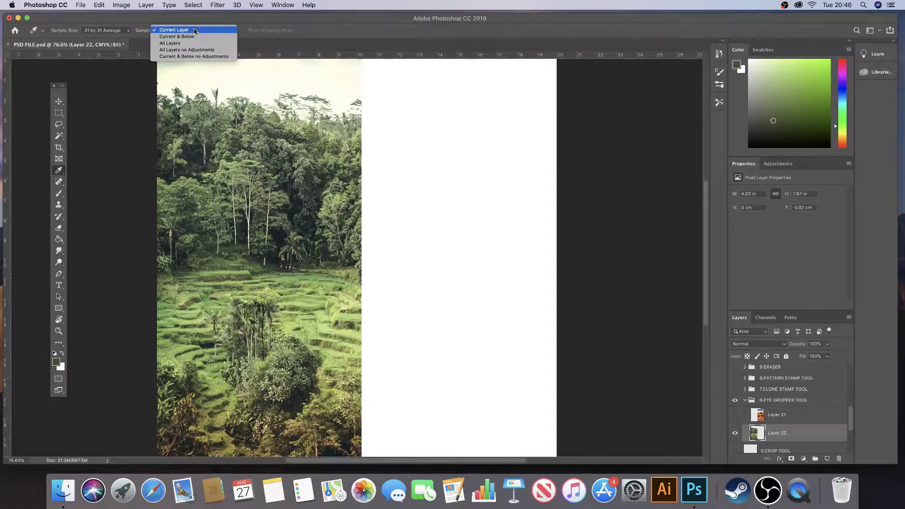
left_click(194, 30)
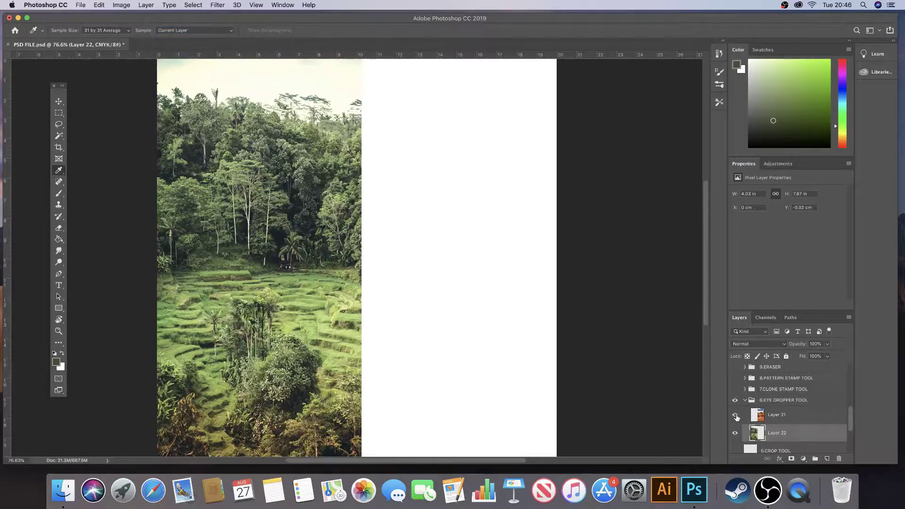
left_click(735, 415)
left_click(775, 415)
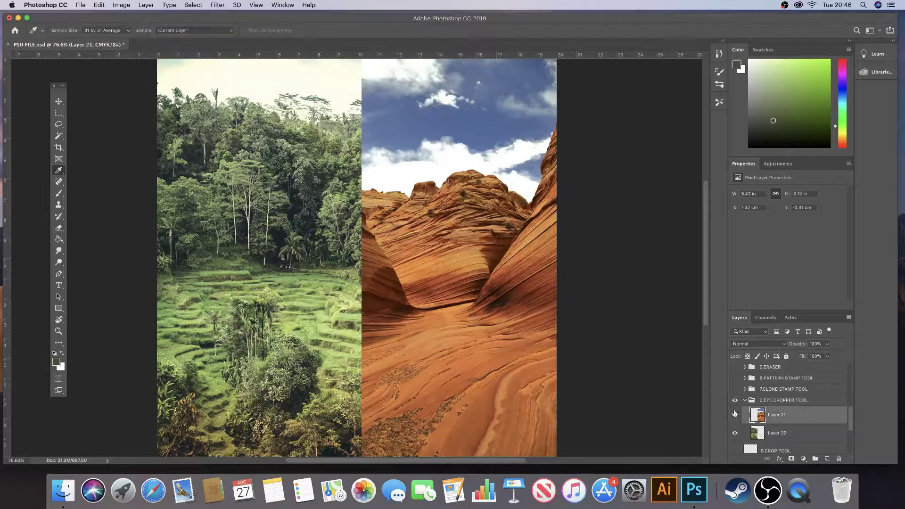
Step: Sample the orange desert ground, the white cloud and the blue sky from Layer 21 with Current Layer sampling
left_click(444, 377)
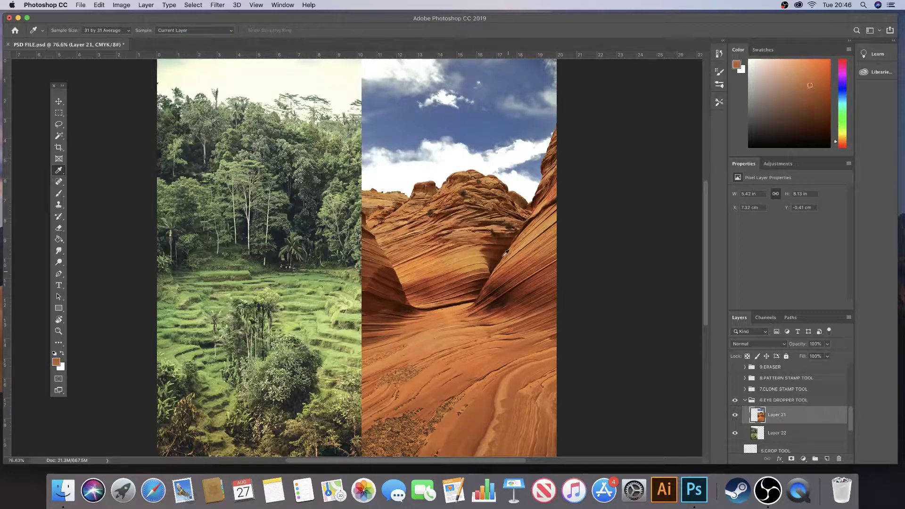
left_click(424, 102)
mouse_move(462, 119)
left_mouse_down()
mouse_move(405, 98)
mouse_move(371, 123)
left_mouse_up()
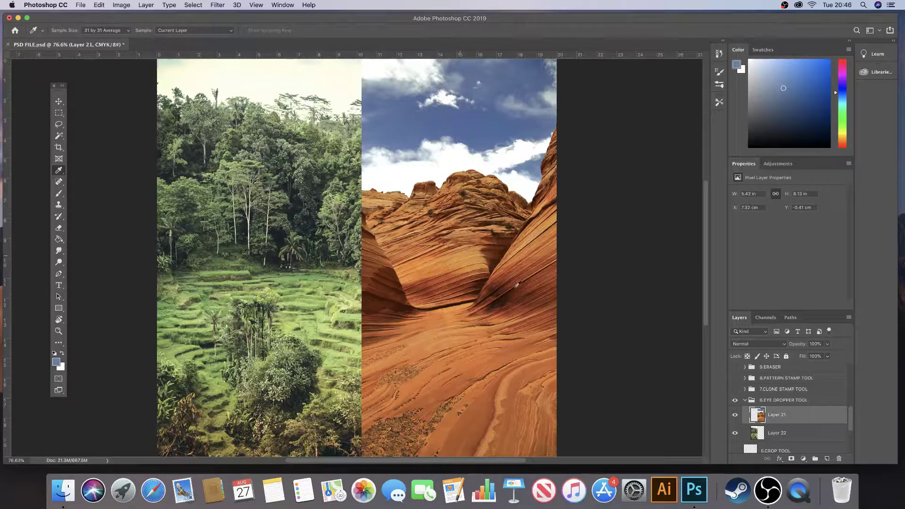
Step: Set the Eyedropper sampling to Current & Below and sample the blue sky, the forest foliage and the desert rock
left_click(185, 30)
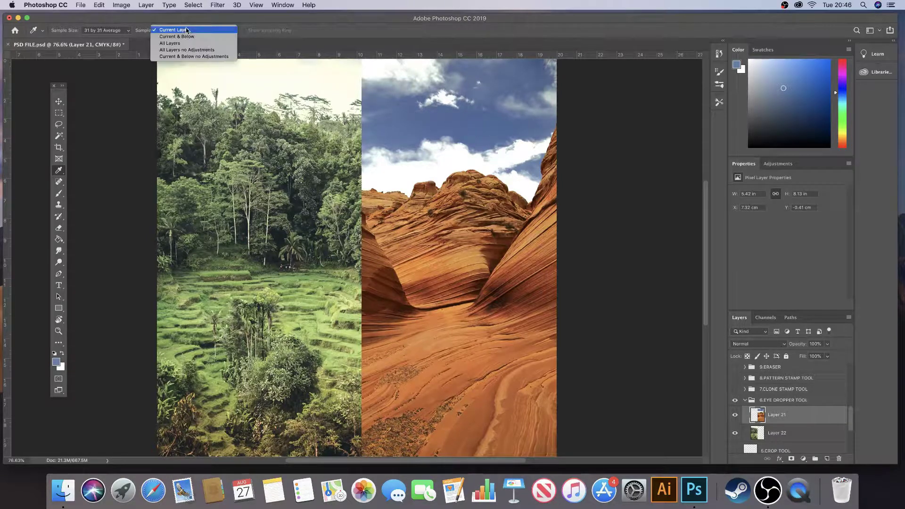
left_click(195, 36)
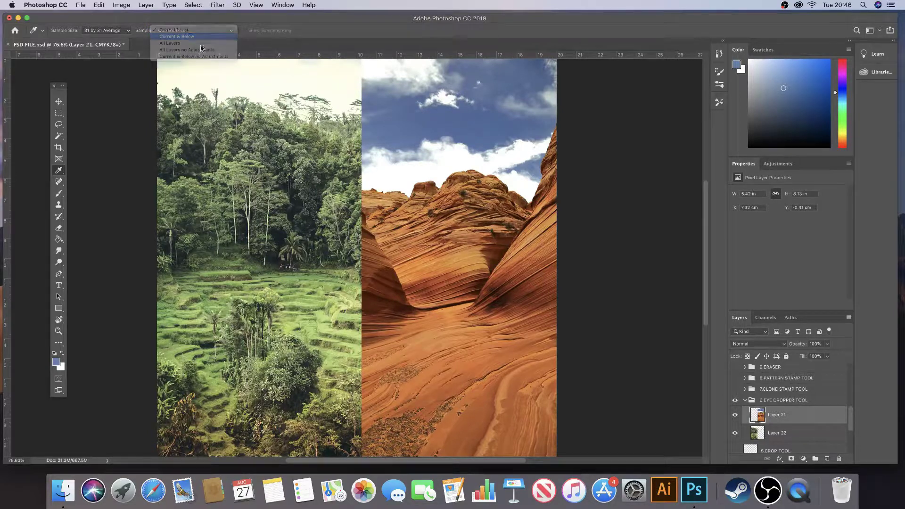
left_click(462, 121)
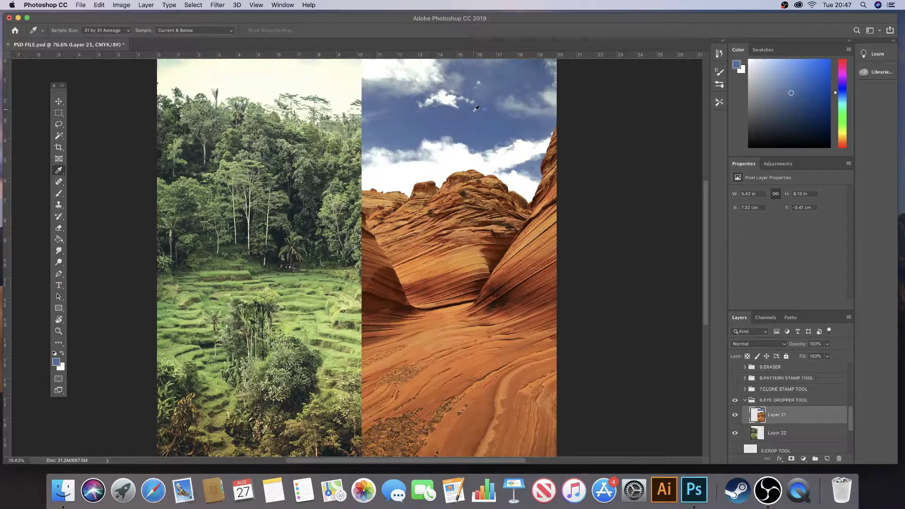
left_click(248, 216)
left_click(459, 239)
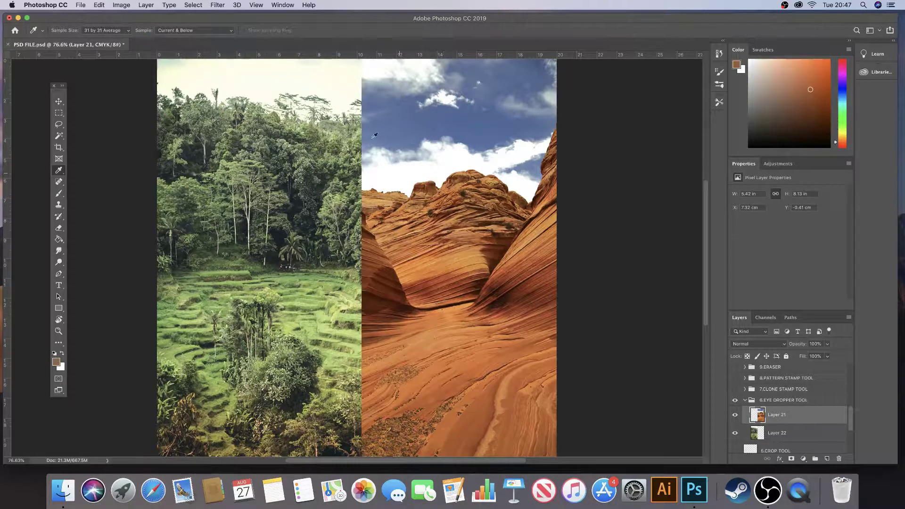
Step: Sample the forest and orange desert rock with the Eyedropper set to All Layers, and collapse the 6.EYE DROPPER TOOL group
left_click(200, 31)
left_click(202, 39)
left_click(347, 124)
left_click(391, 324)
left_click(424, 237)
left_click(745, 401)
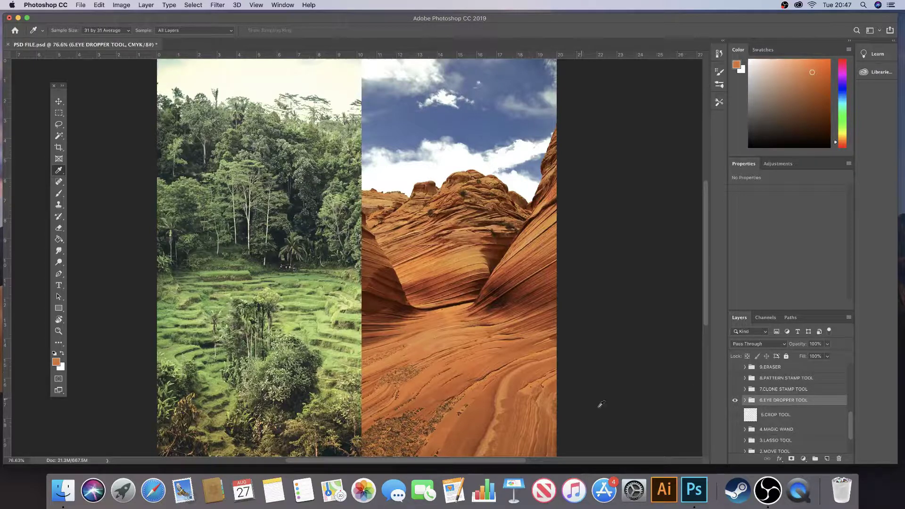
left_click(768, 490)
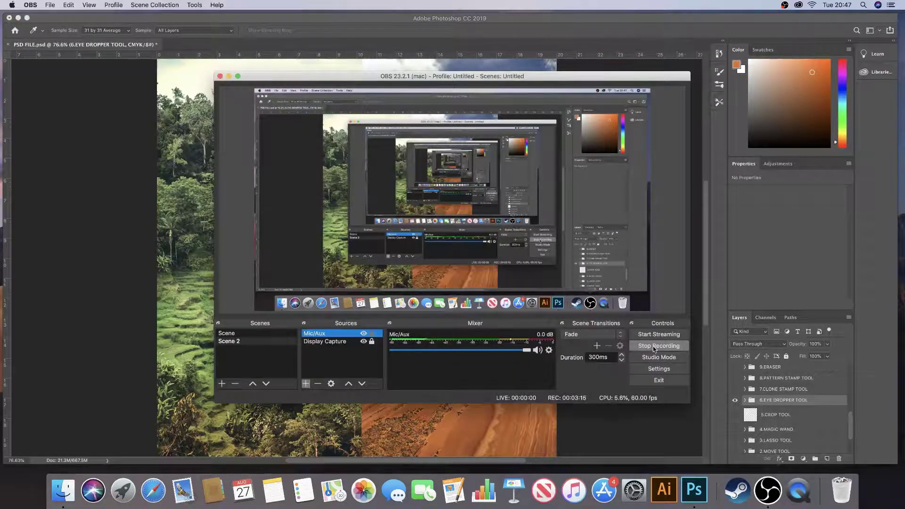